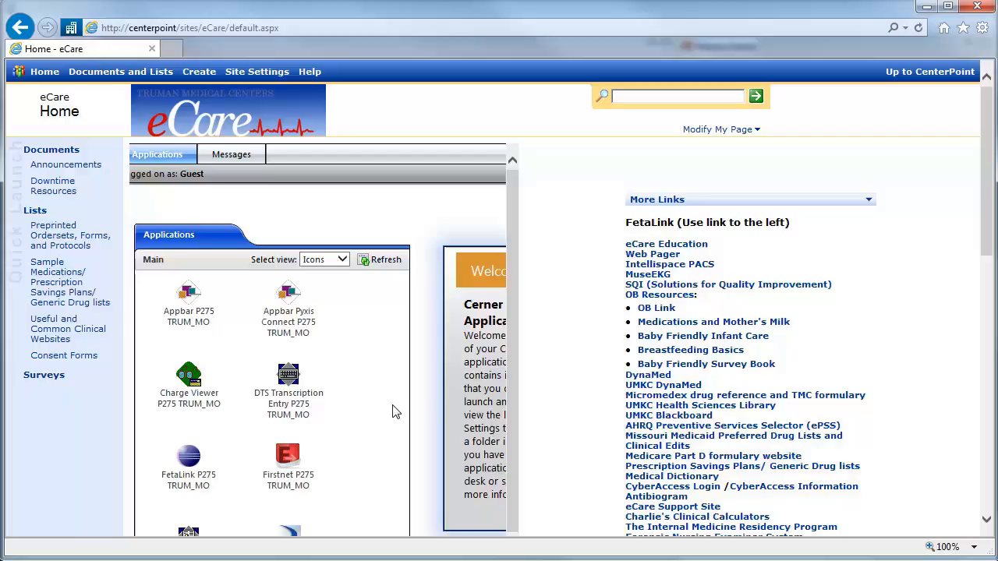
# - Launch the XR Report Request P275 application from the eCare home page
pyautogui.scroll(-10, 394, 412)
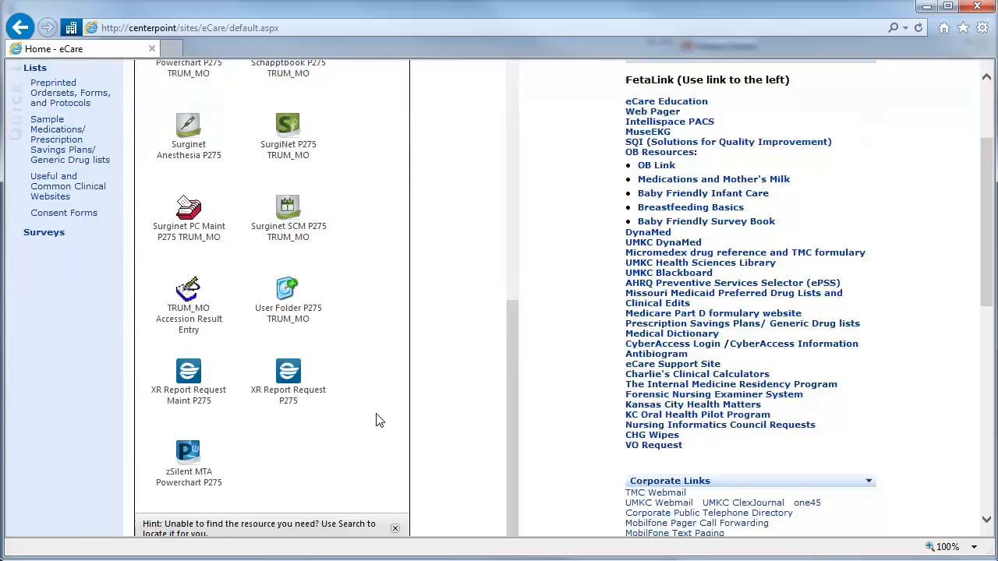
pyautogui.click(296, 386)
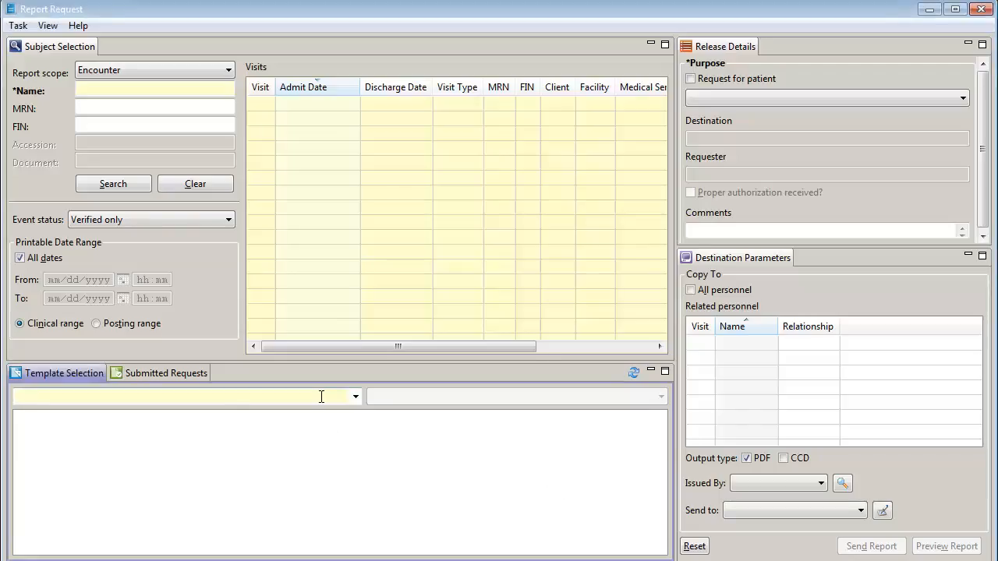
# - Look up the patient by name, select the matching record, and choose the Emergency visit admitted 6/30/2012
pyautogui.click(119, 91)
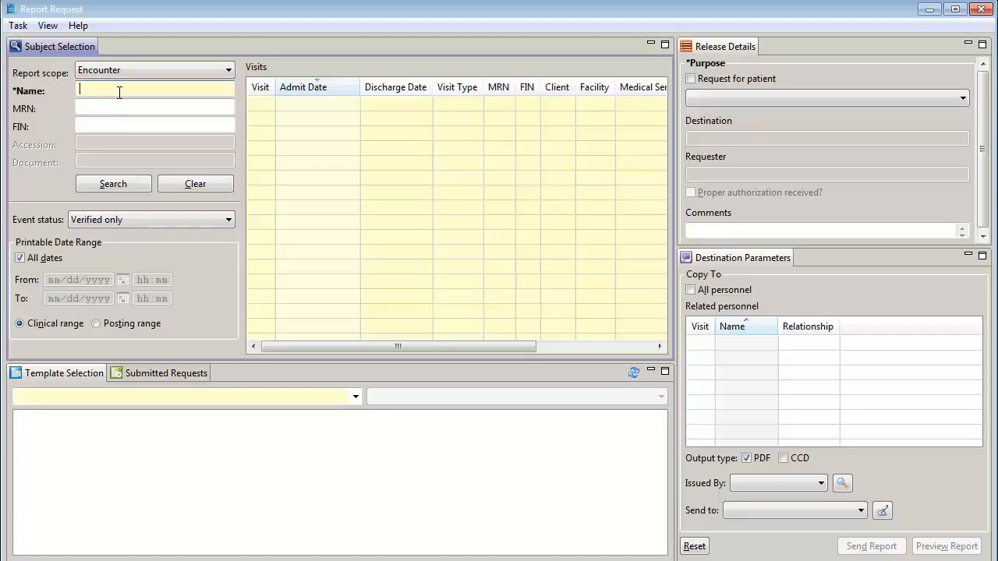
pyautogui.write('test,dave')
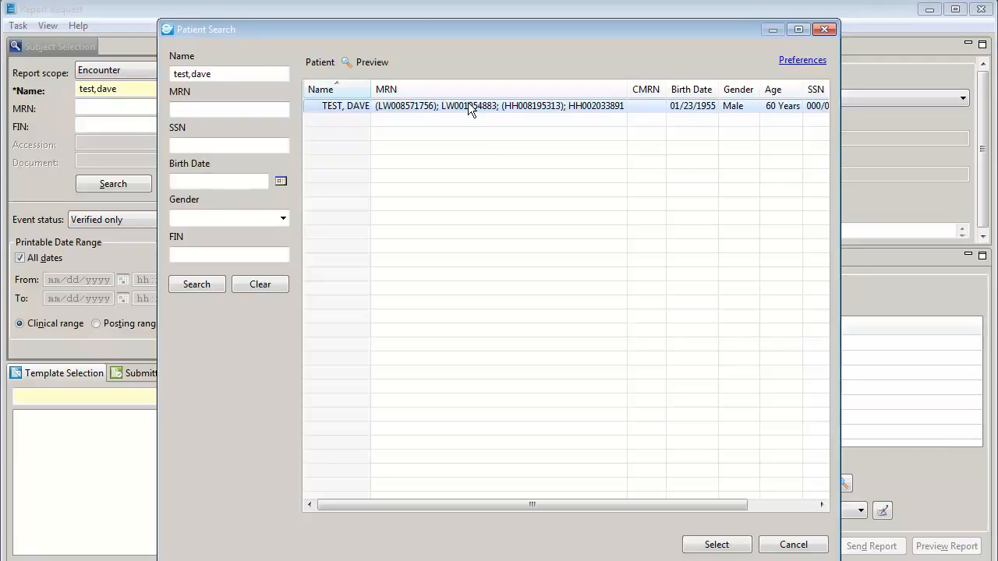
pyautogui.click(718, 544)
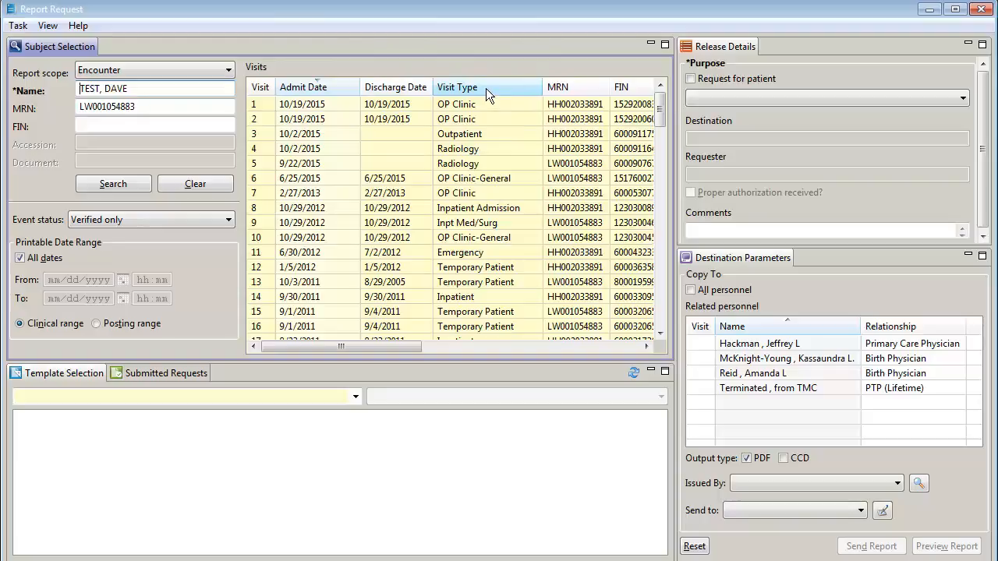
pyautogui.click(491, 256)
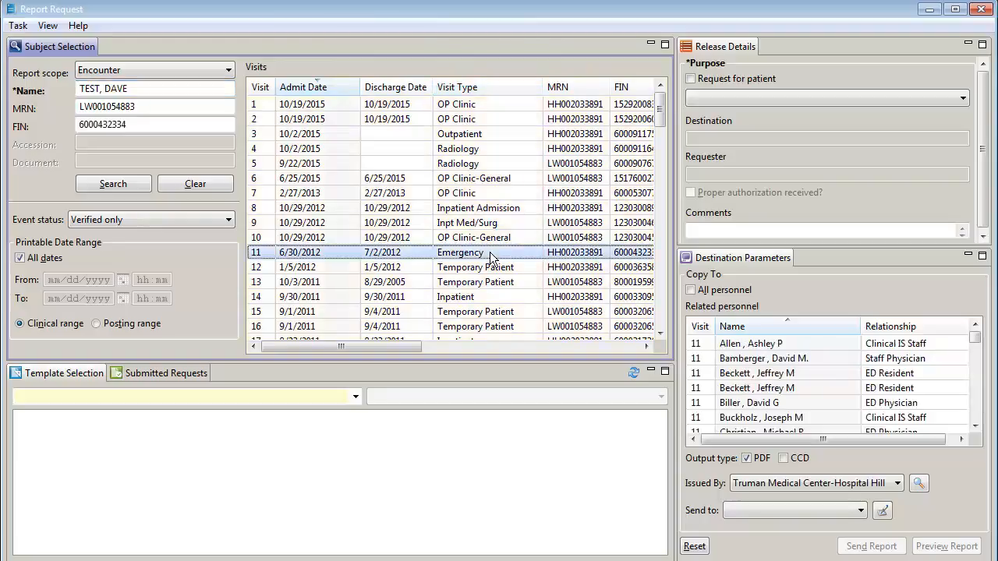
pyautogui.click(105, 124)
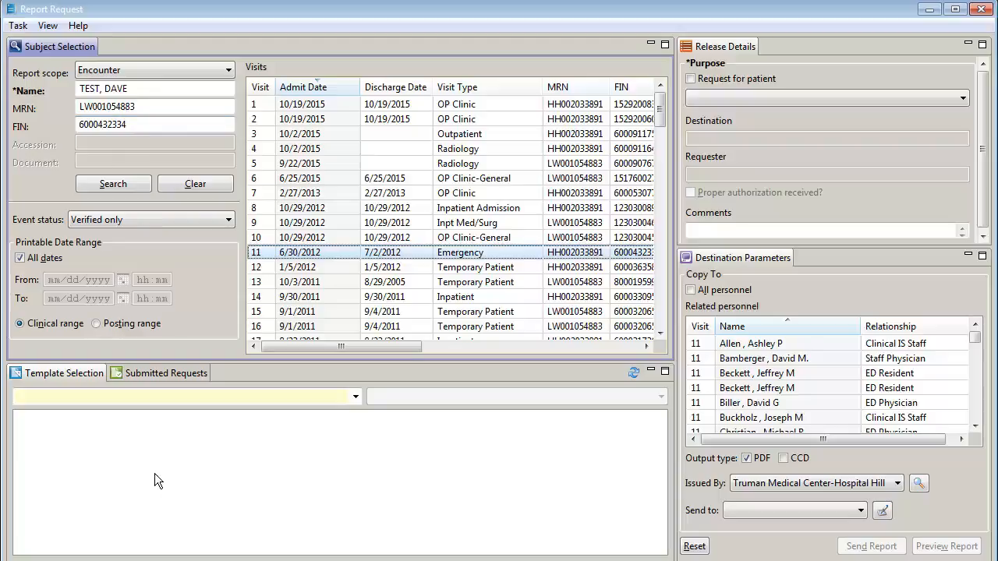
# - Choose the TMC Abstract Report template and select its ED Provider Note and Clinic Notes sections together
pyautogui.click(355, 396)
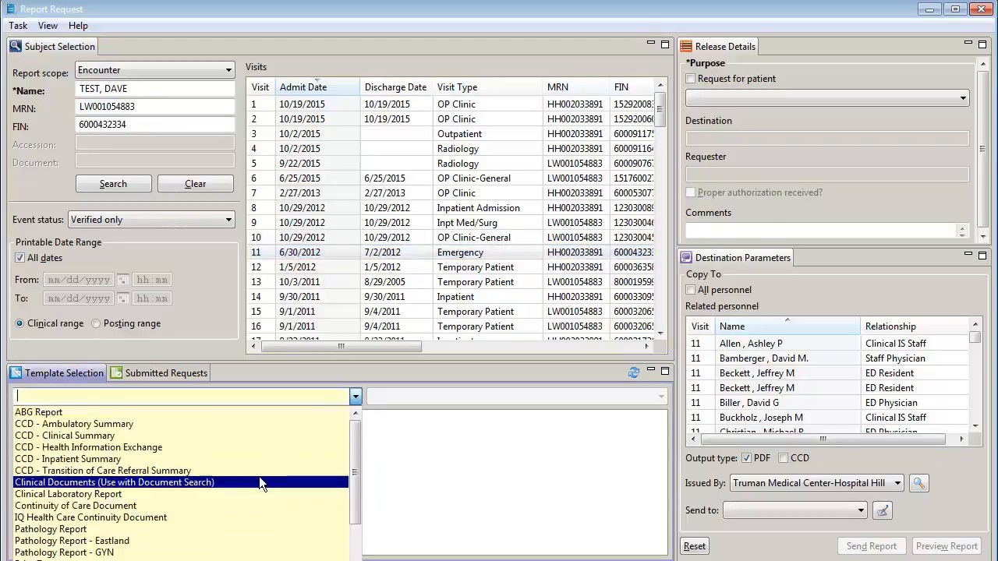
pyautogui.scroll(-2, 260, 483)
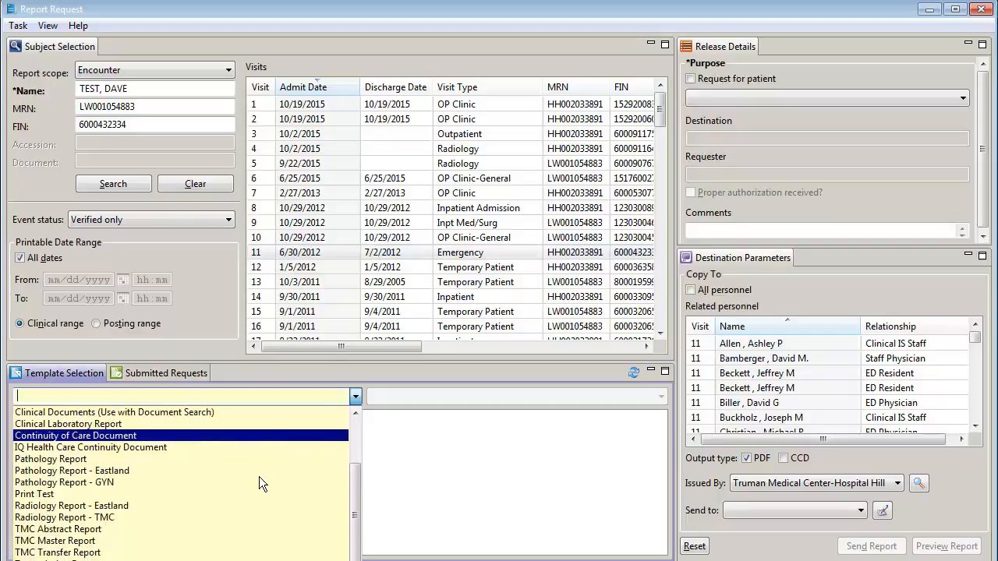
pyautogui.click(141, 530)
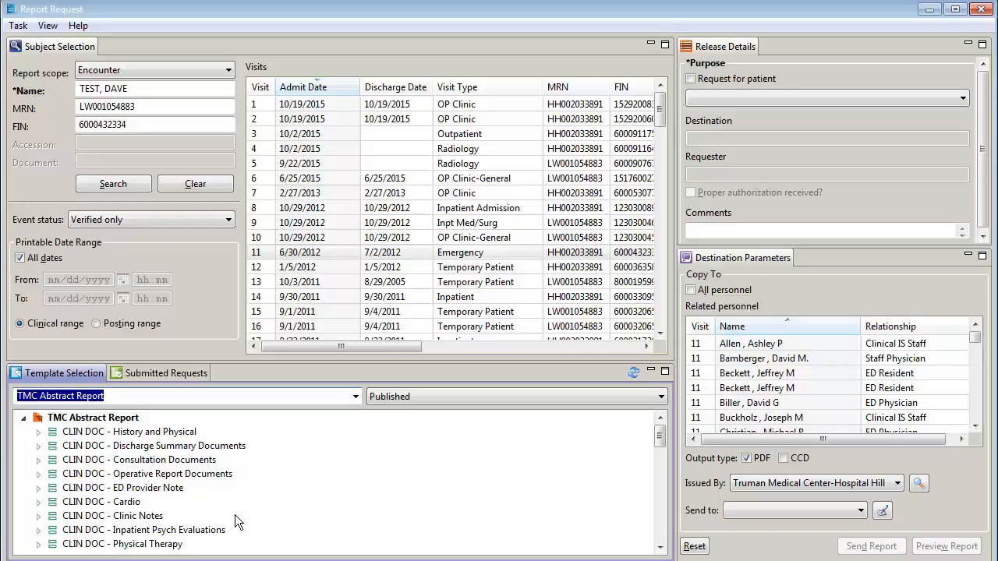
pyautogui.click(152, 488)
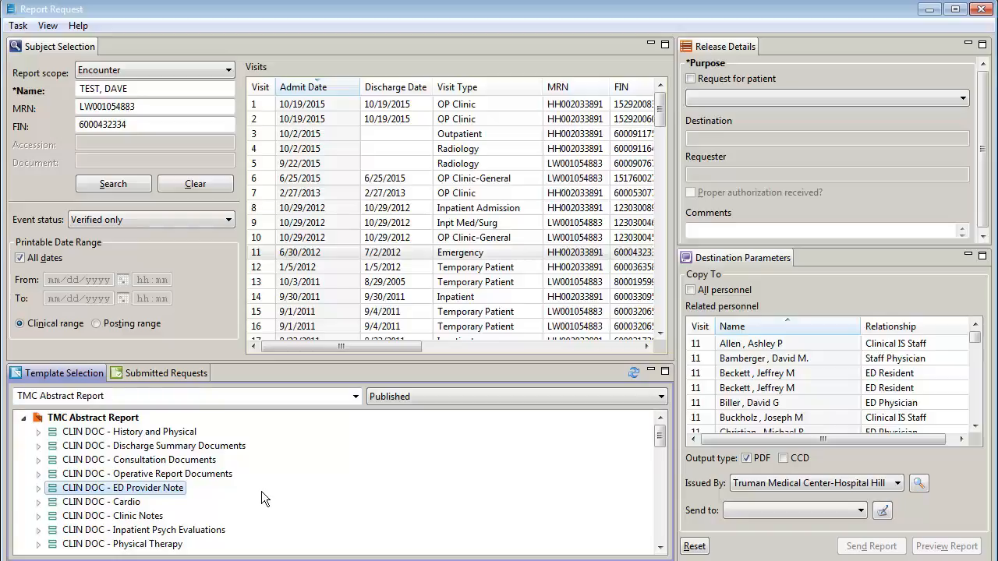
pyautogui.keyDown('ctrl'); pyautogui.click(148, 516); pyautogui.keyUp('ctrl')
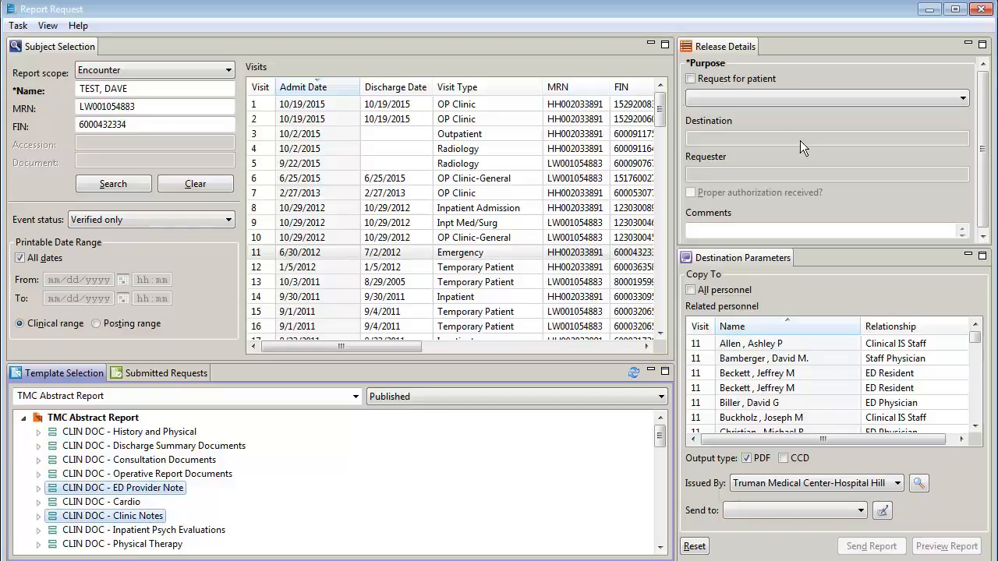
# - Set the release purpose to Further Medical Care and enter CMH as both destination and requester
pyautogui.click(784, 100)
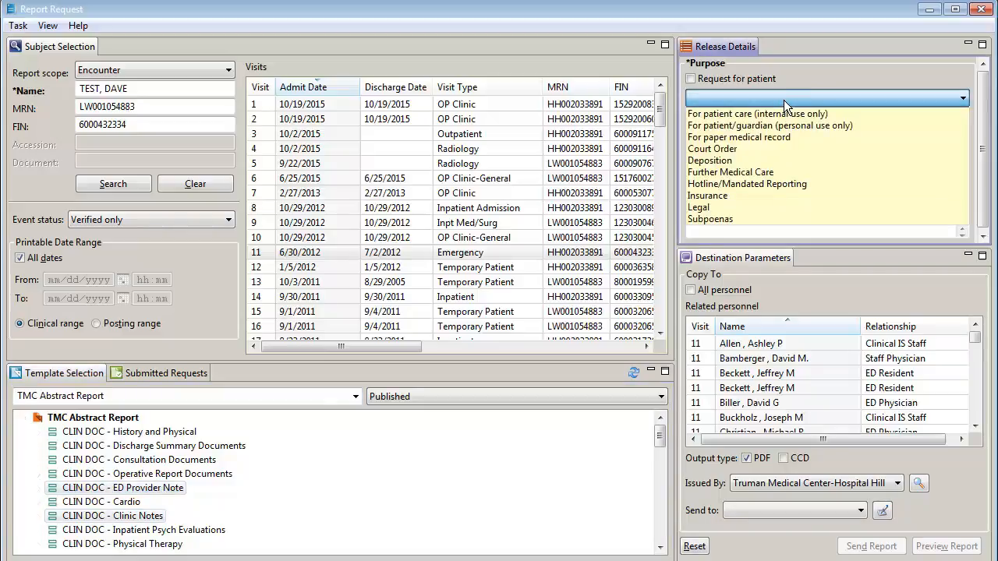
pyautogui.click(778, 172)
pyautogui.click(746, 138)
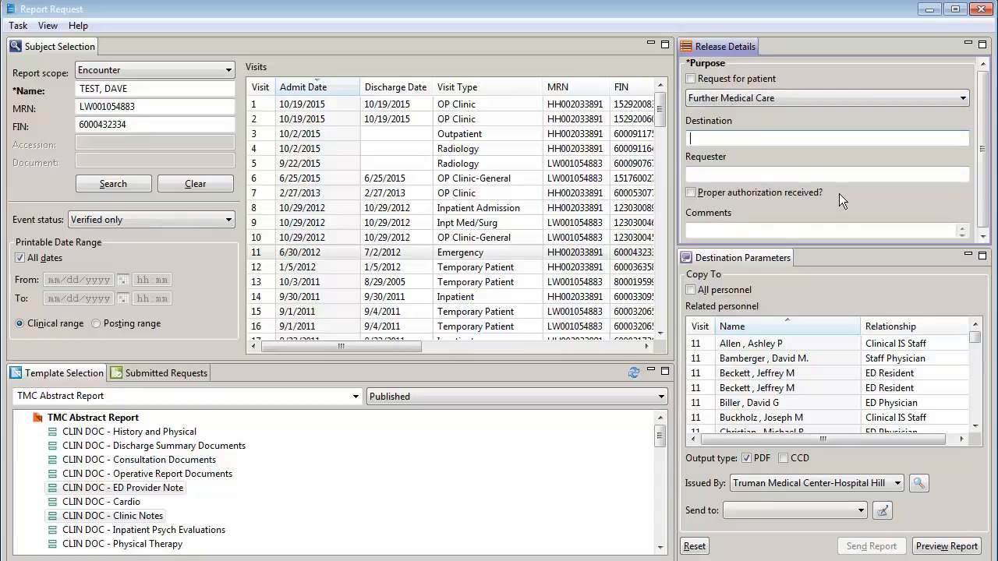
pyautogui.write('CMH')
pyautogui.press('Tab')
pyautogui.write('CMH')
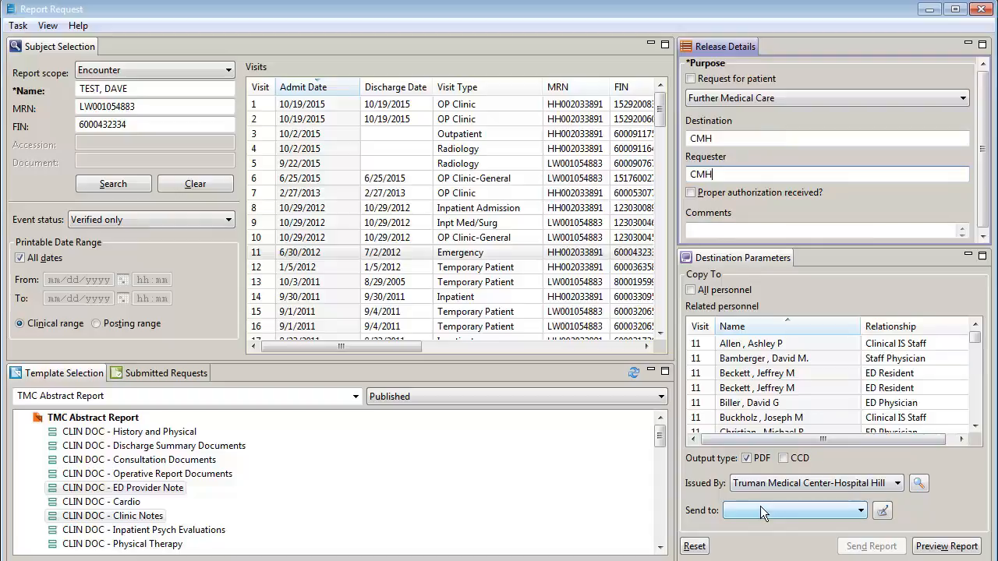
# - Filter the Send to devices to All and choose HIM PDF as the report's output destination
pyautogui.rightClick(728, 510)
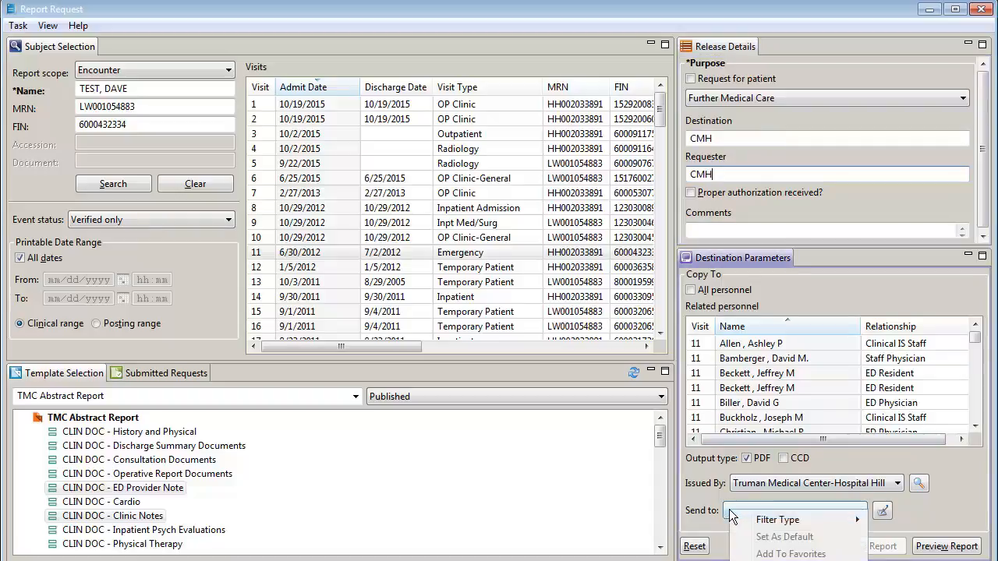
pyautogui.moveTo(754, 526)
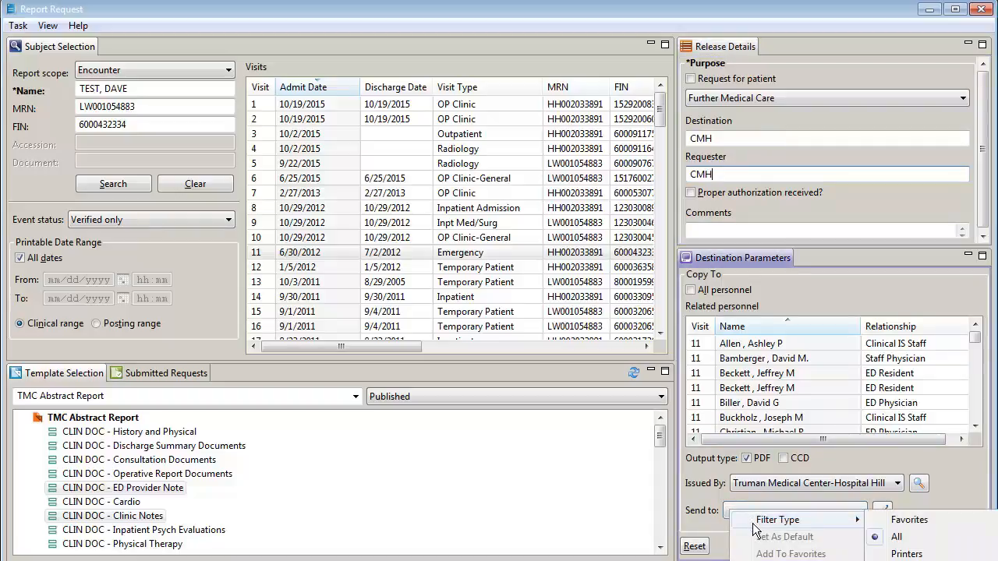
pyautogui.click(897, 538)
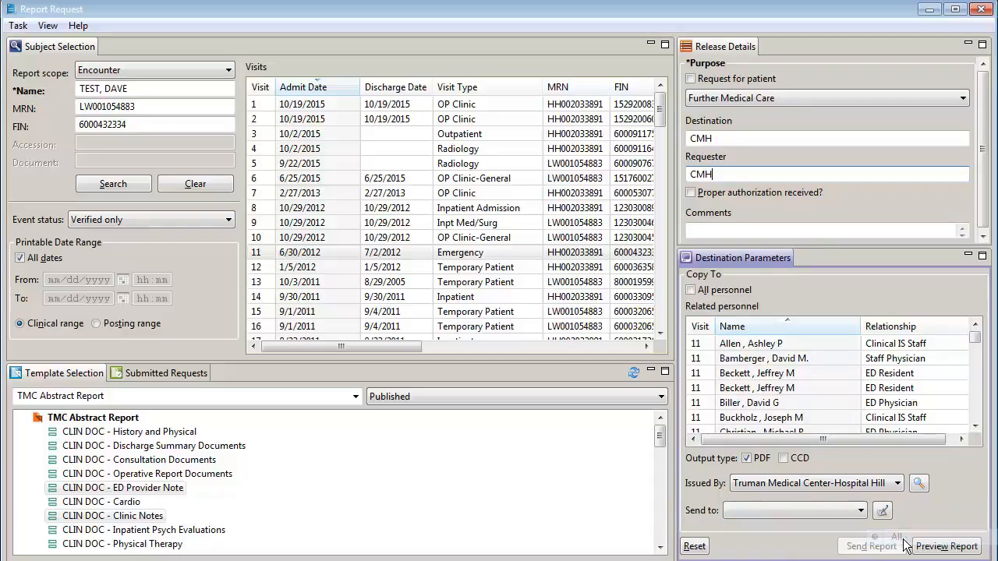
pyautogui.click(861, 513)
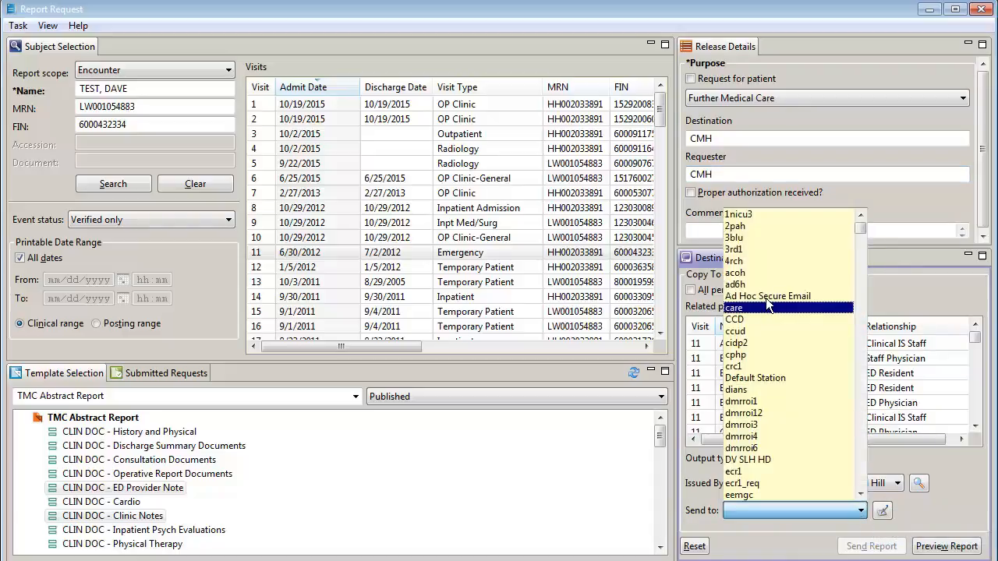
pyautogui.scroll(-5, 770, 286)
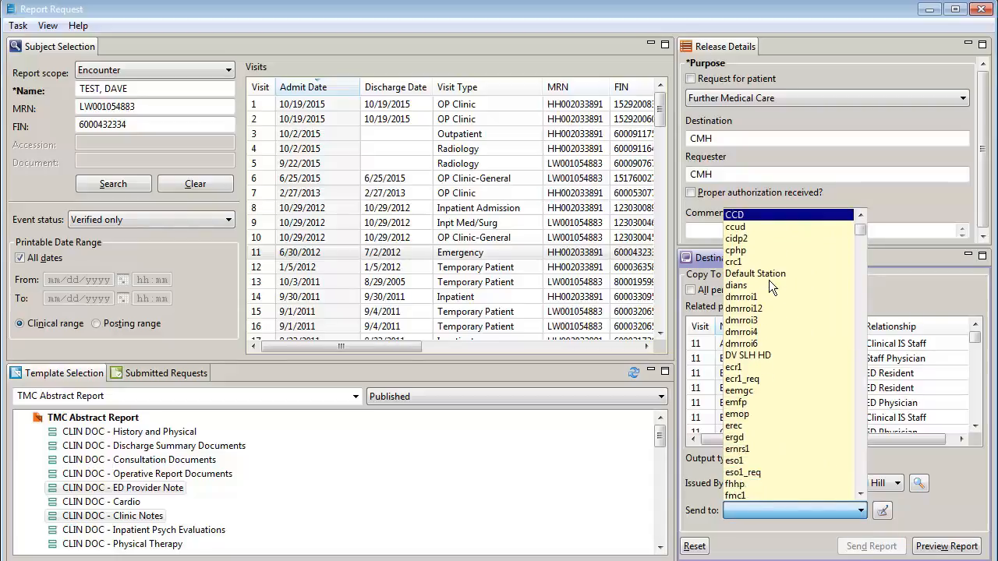
pyautogui.scroll(-2, 768, 280)
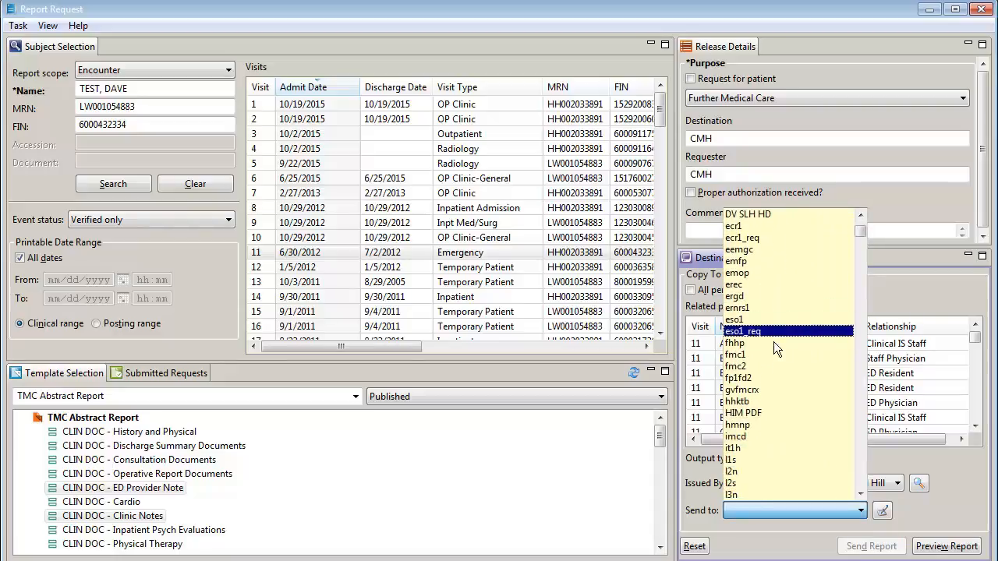
pyautogui.click(764, 412)
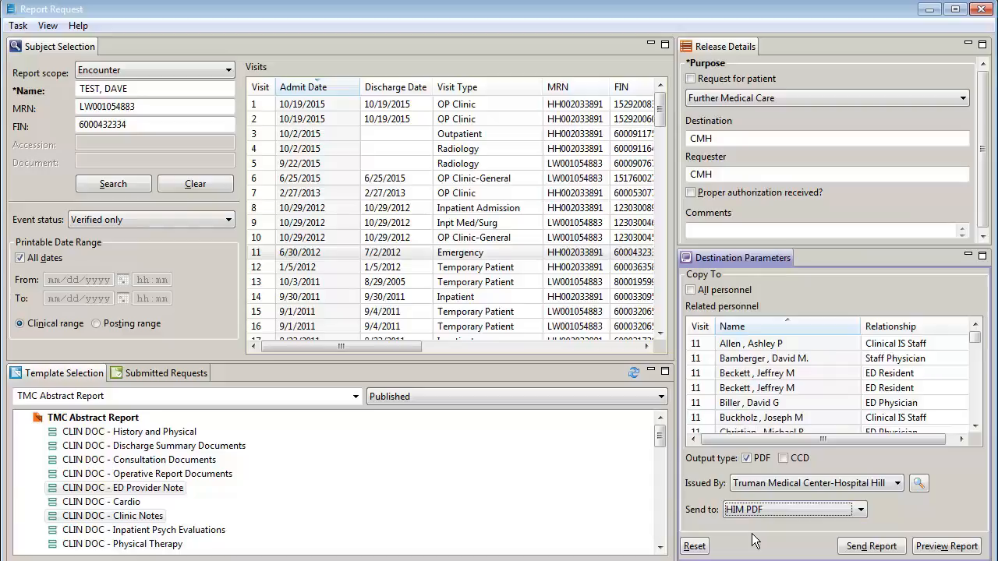
# - Set HIM PDF as the default Send to device
pyautogui.rightClick(732, 508)
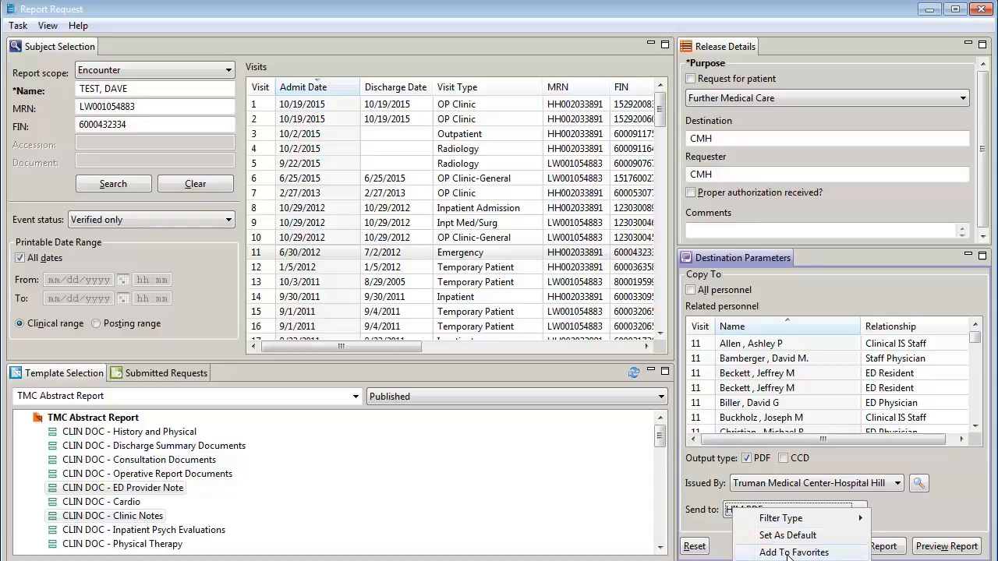
pyautogui.moveTo(789, 523)
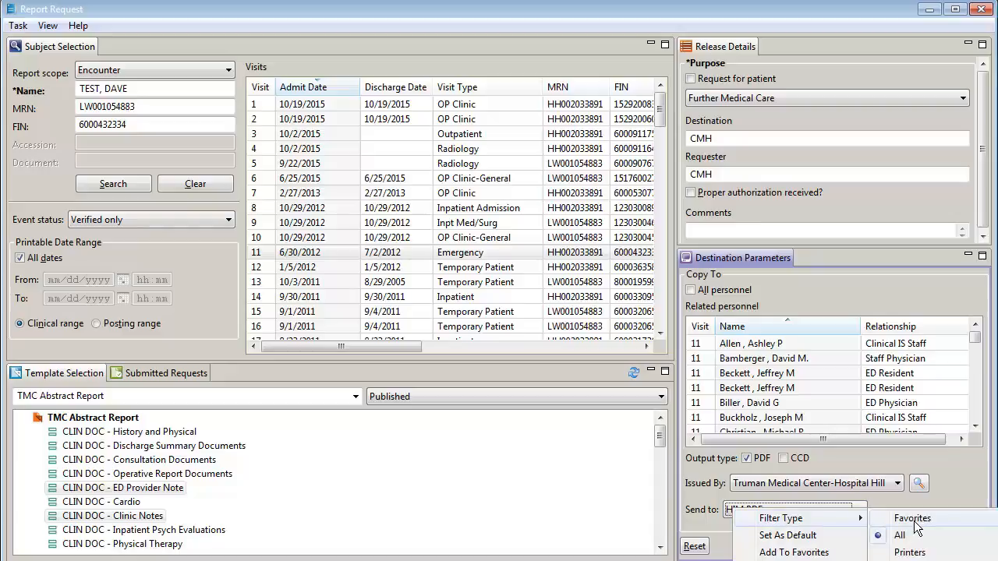
pyautogui.click(795, 537)
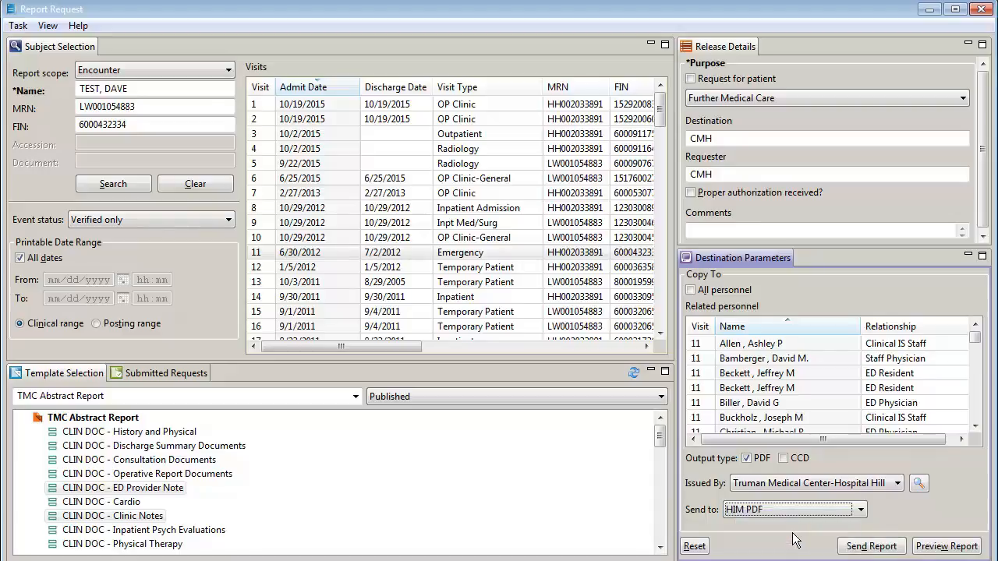
# - Preview the report, close the preview window, and reset the report request form
pyautogui.click(946, 546)
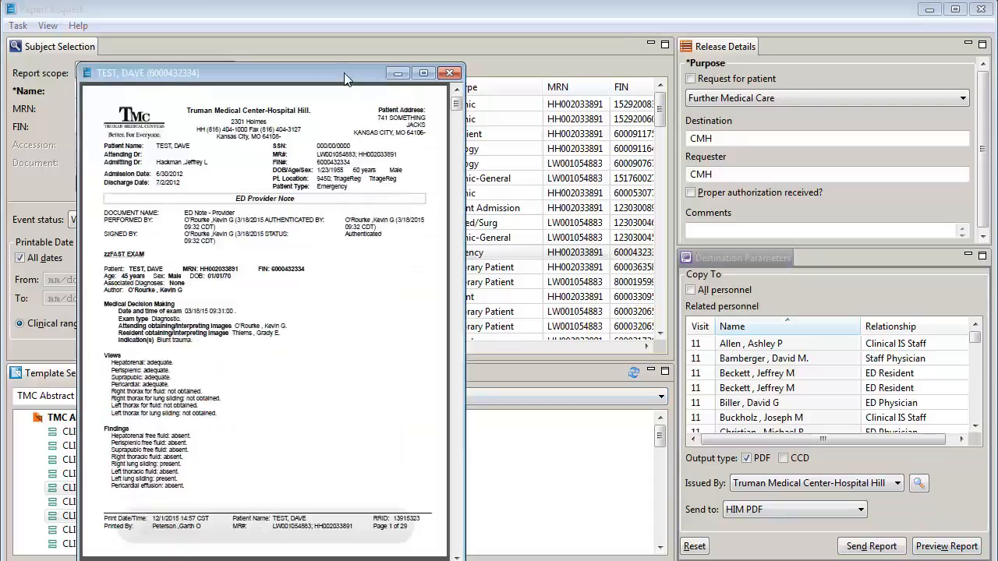
pyautogui.moveTo(347, 73); pyautogui.dragTo(414, 52)
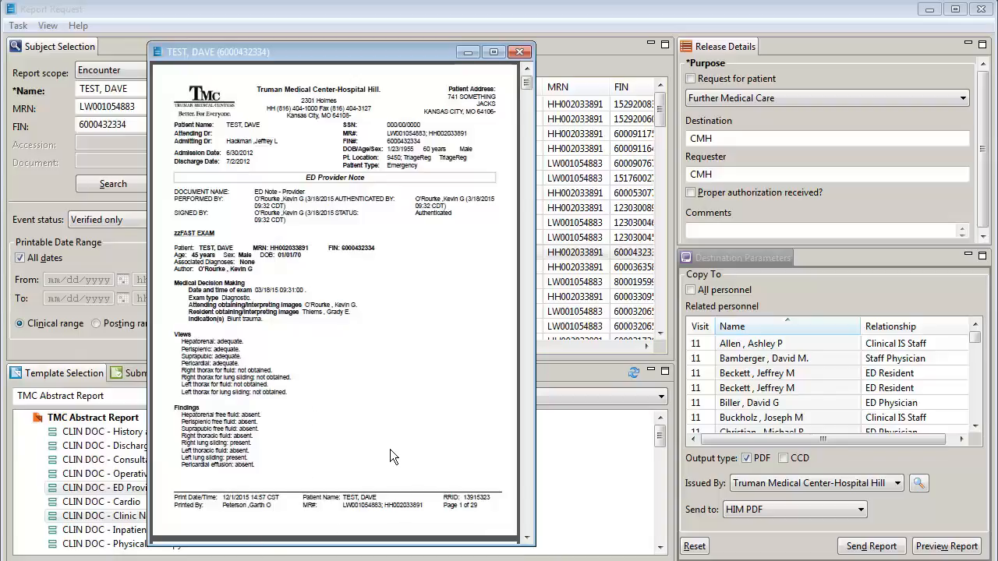
pyautogui.moveTo(248, 516)
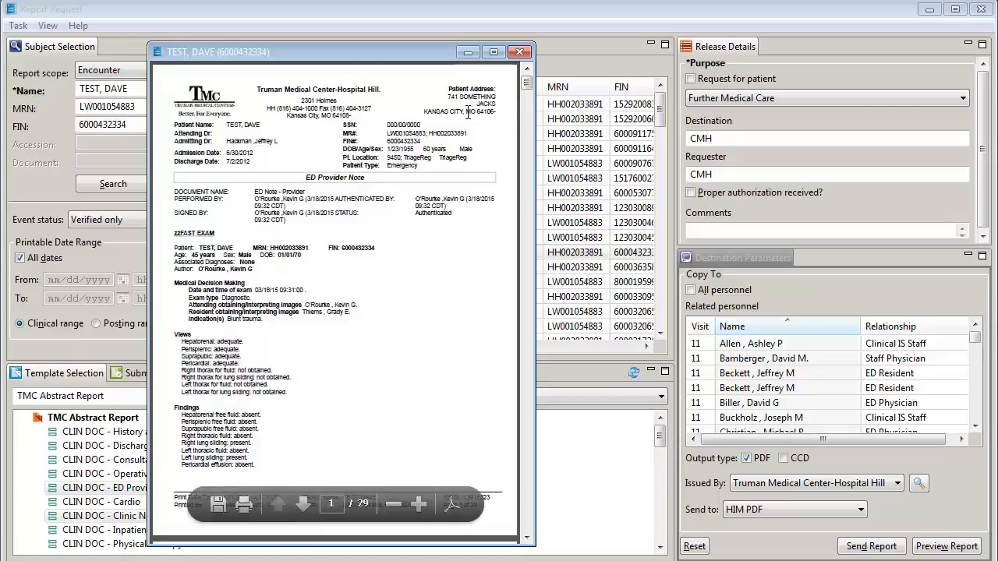
pyautogui.click(520, 53)
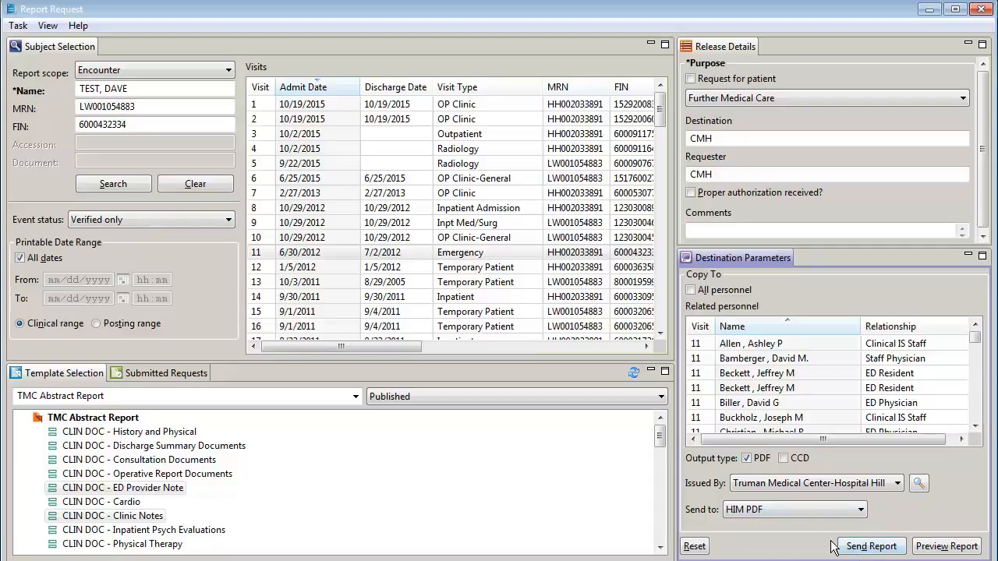
pyautogui.click(694, 547)
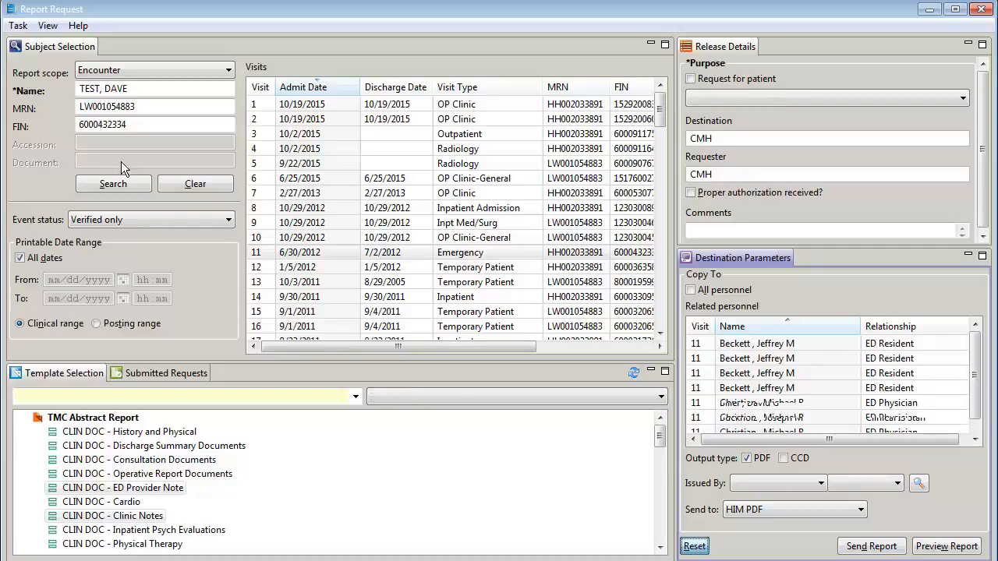